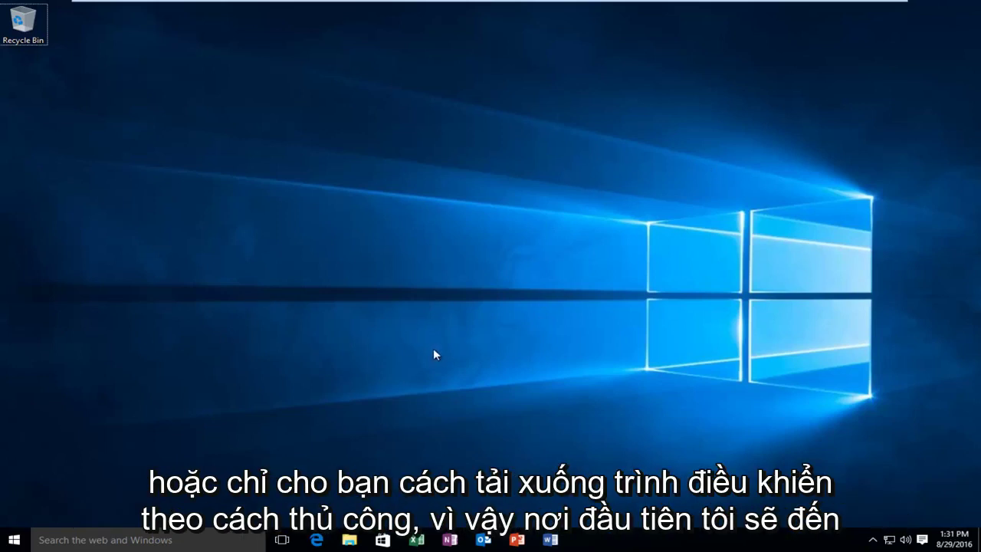
# Search Windows for "device manager" and open Device Manager.
pyautogui.click(14, 540)
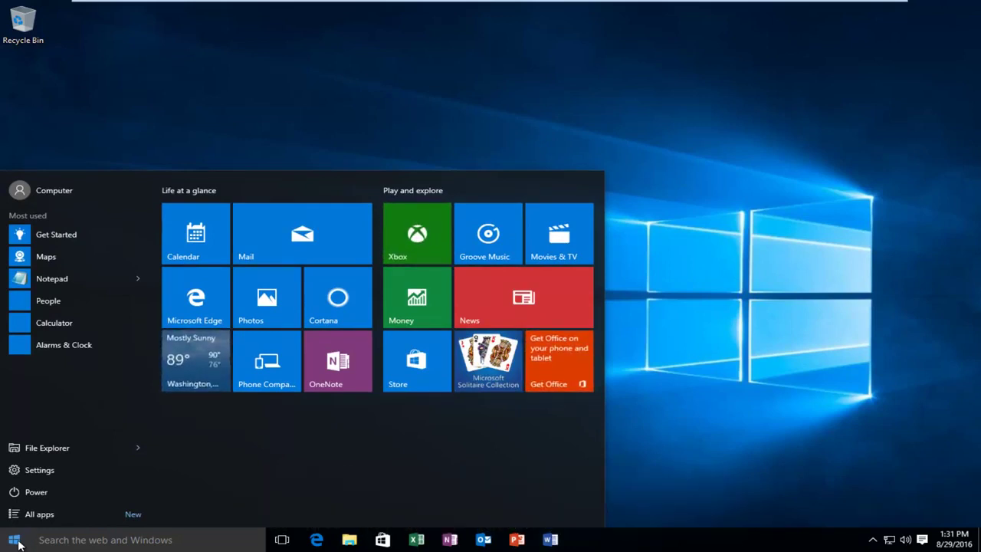
pyautogui.click(58, 542)
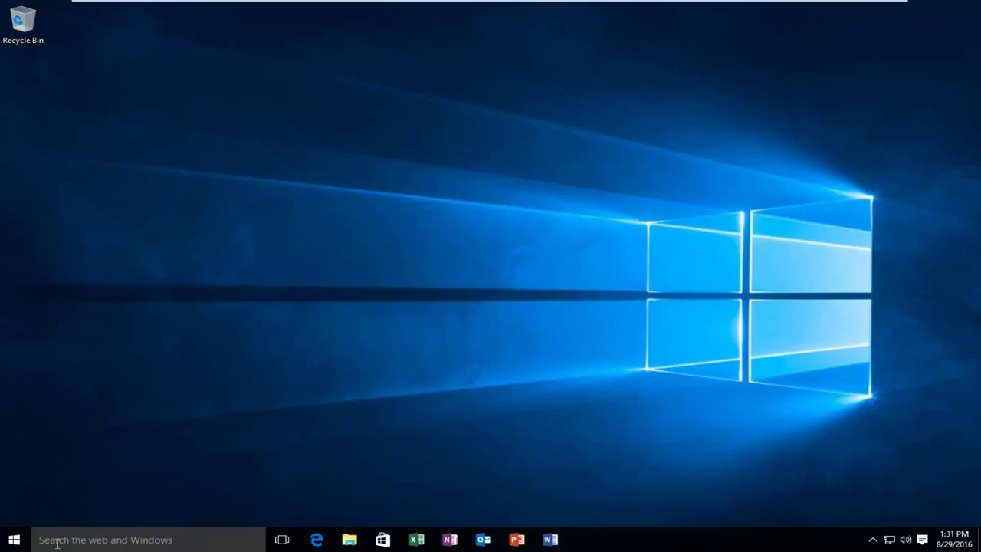
pyautogui.write('de')
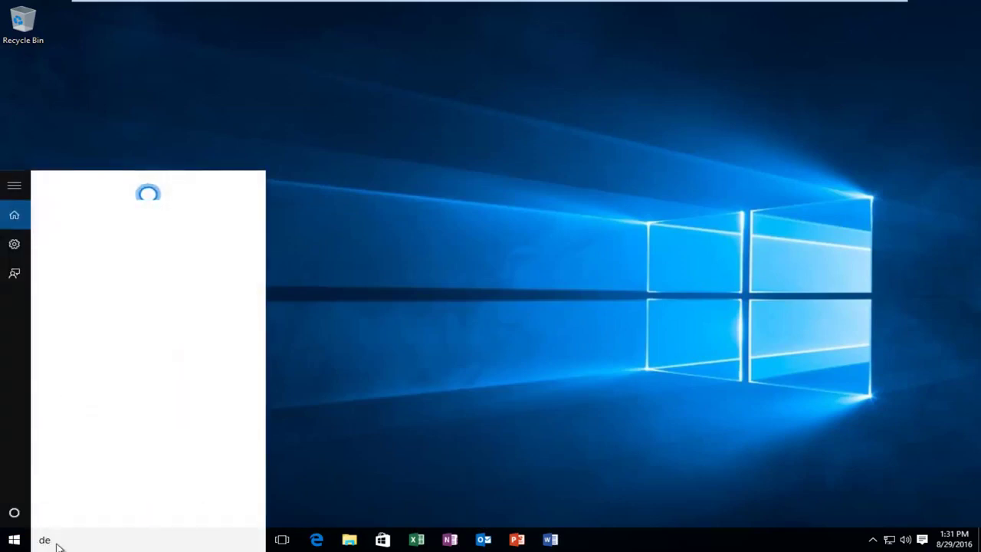
pyautogui.write('vice manager')
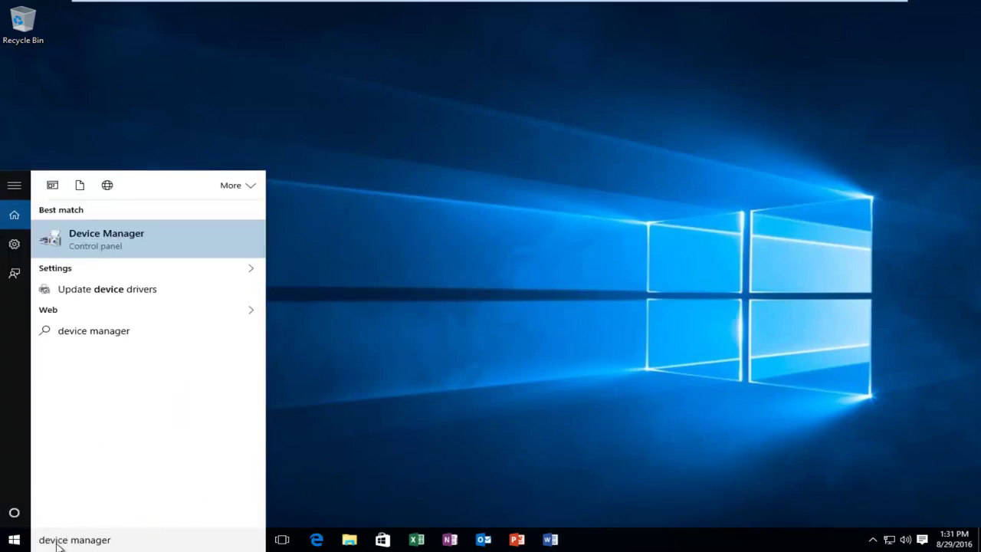
pyautogui.click(88, 246)
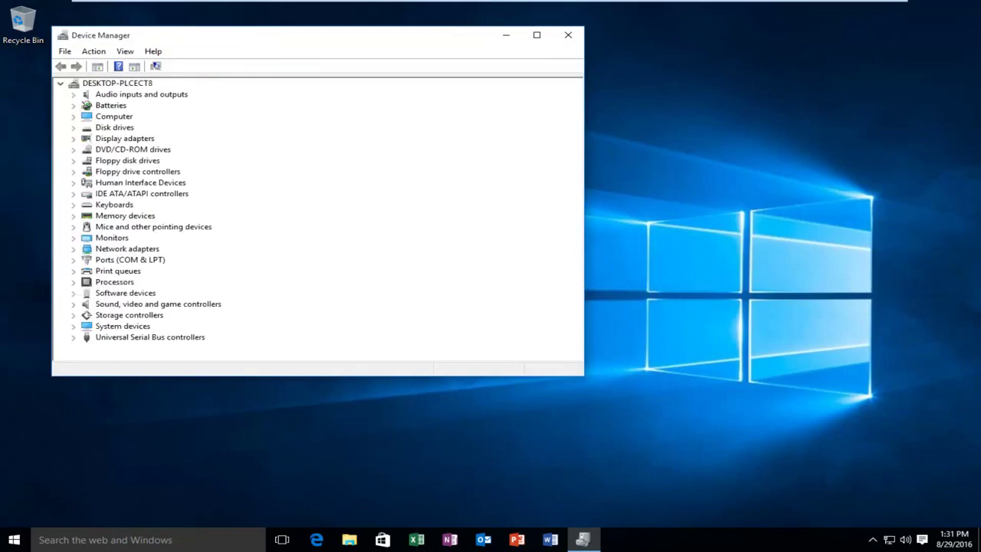
pyautogui.moveTo(263, 44); pyautogui.dragTo(368, 62)
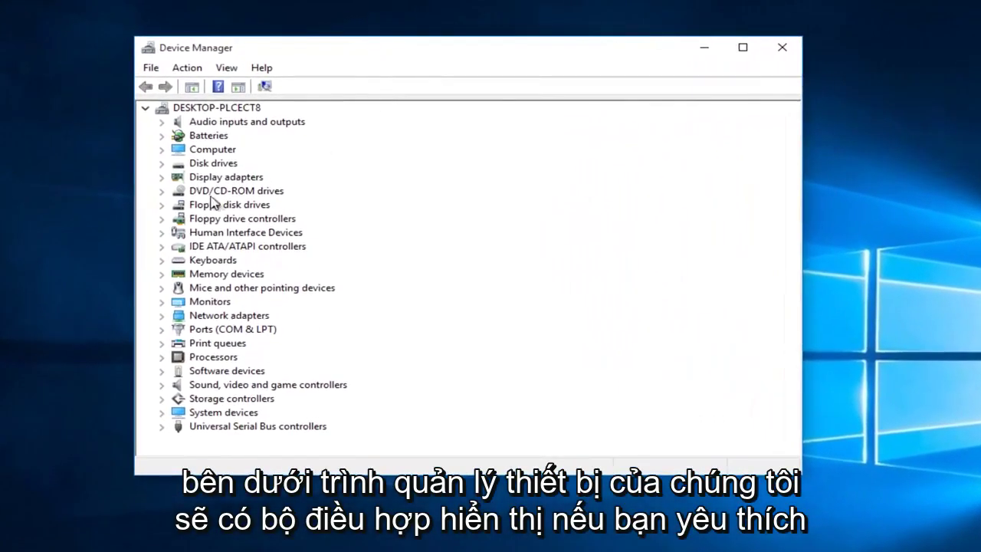
# Run an automatic search for updated driver software for the VMware SVGA 3D display adapter, and close Device Manager.
pyautogui.click(162, 178)
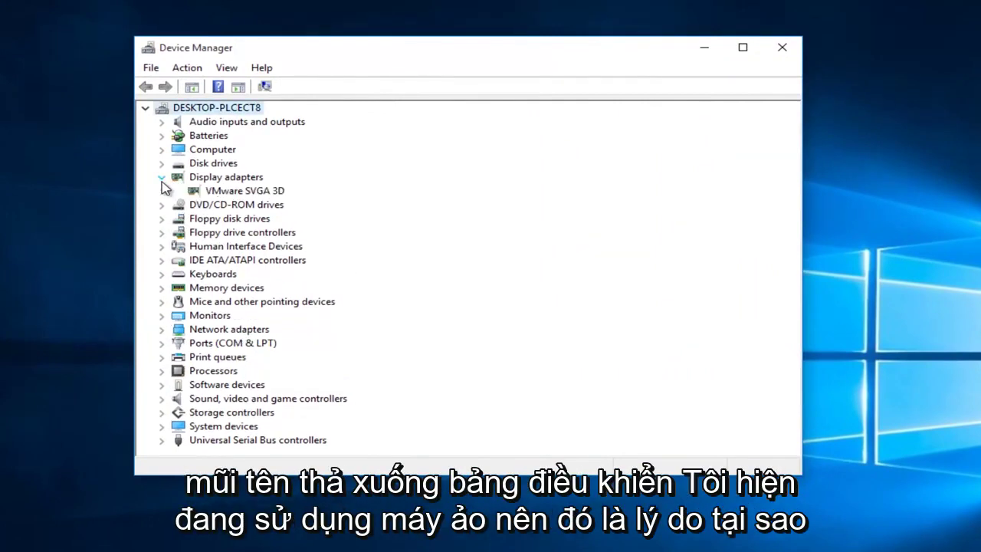
pyautogui.click(223, 194)
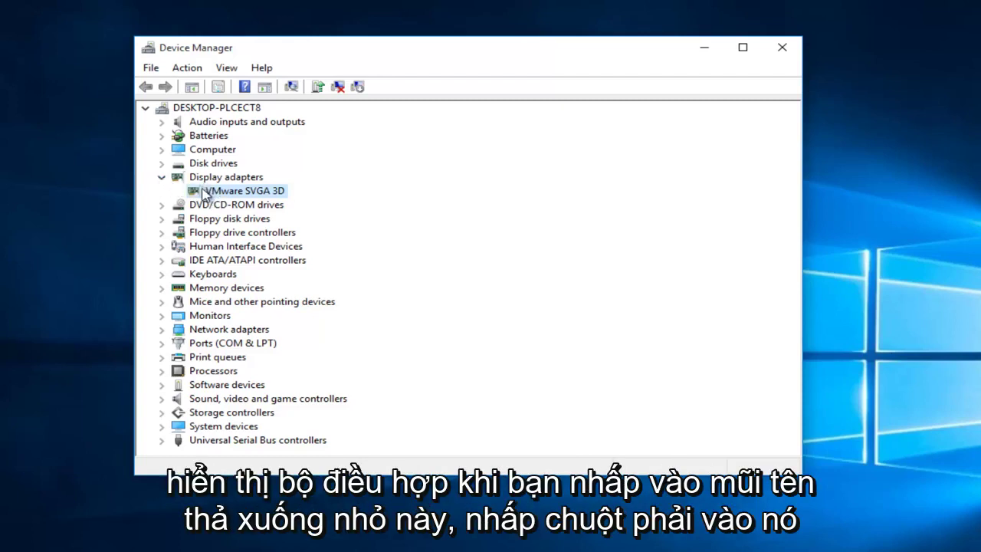
pyautogui.rightClick(203, 191)
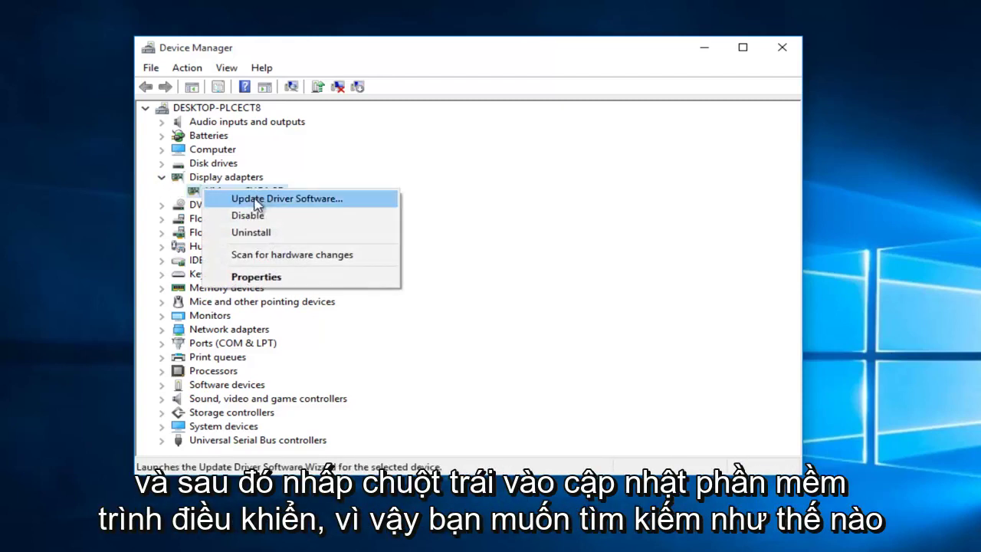
pyautogui.click(253, 198)
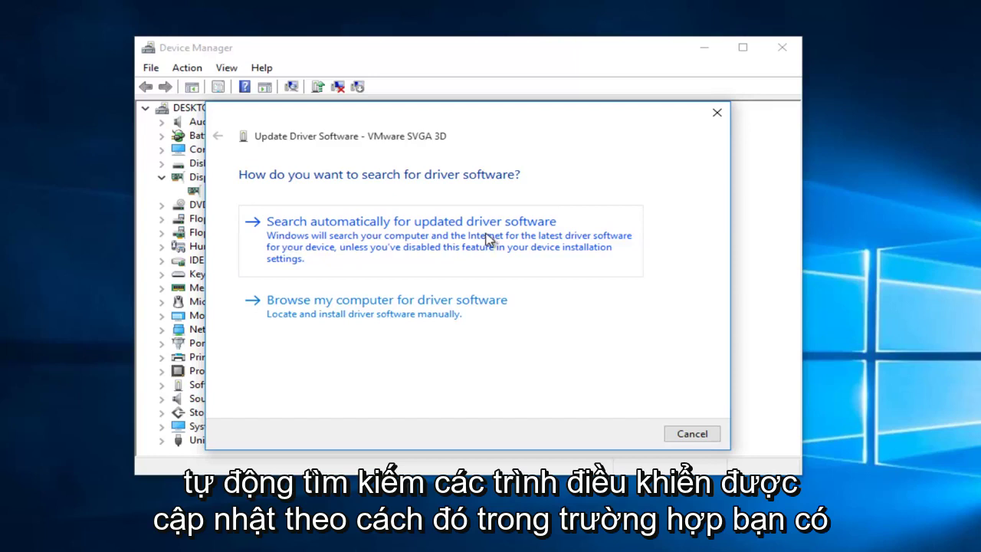
pyautogui.click(354, 238)
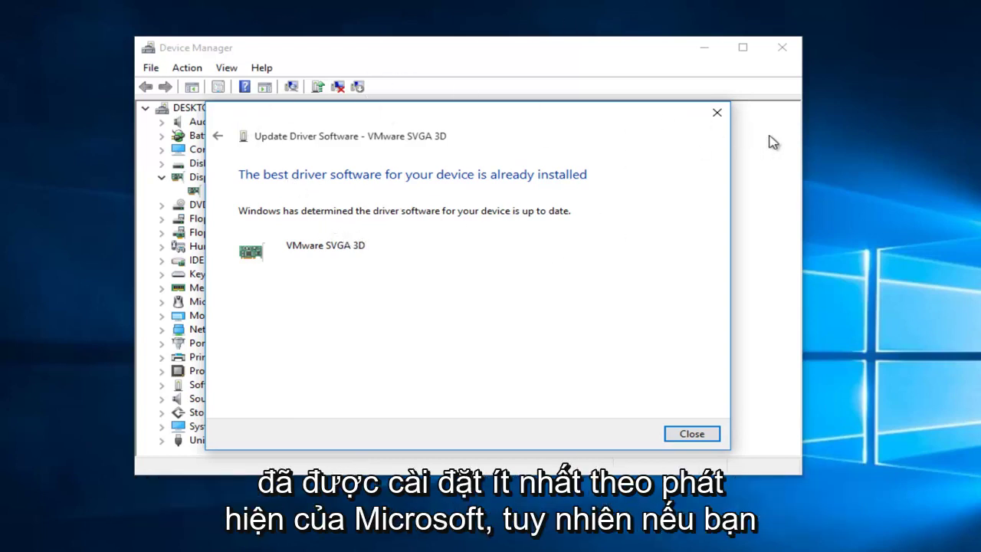
pyautogui.click(716, 115)
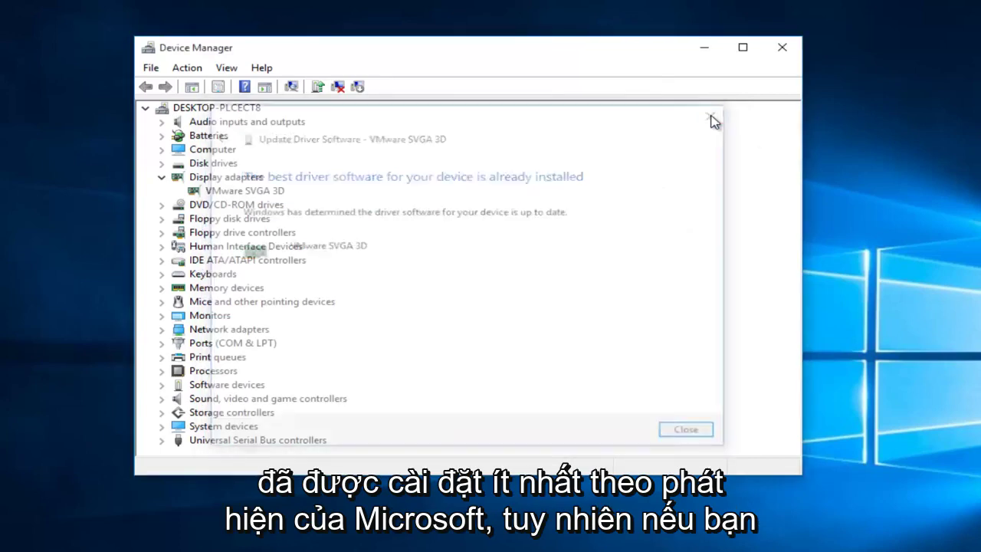
pyautogui.click(205, 178)
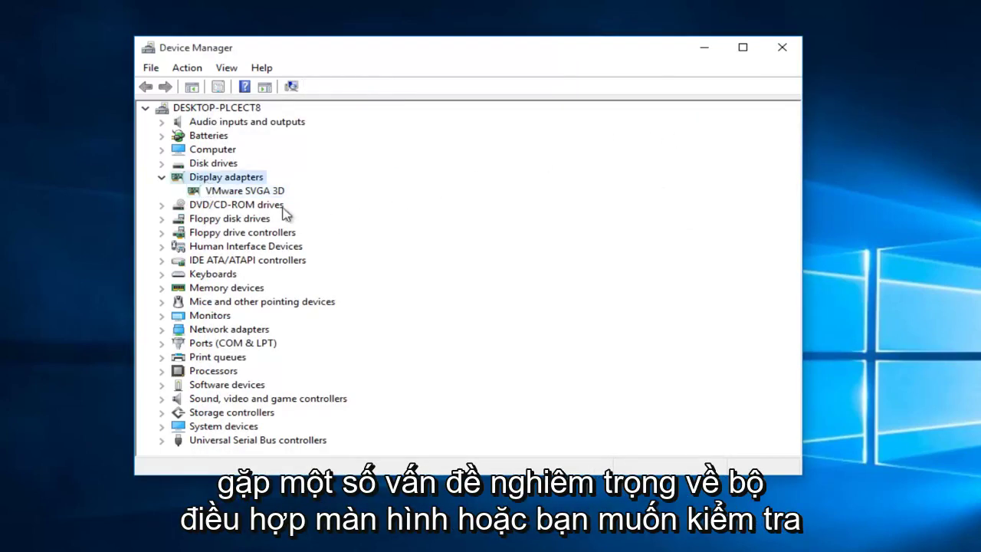
pyautogui.click(782, 47)
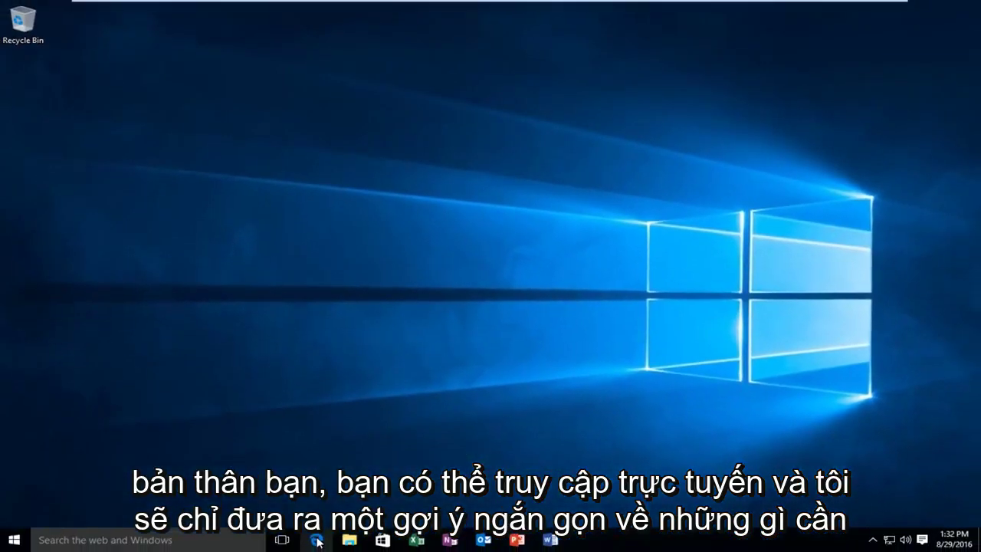
# Switch to Microsoft Edge, search Google for "nvidia video drivers" and open NVIDIA's official driver download page.
pyautogui.click(316, 539)
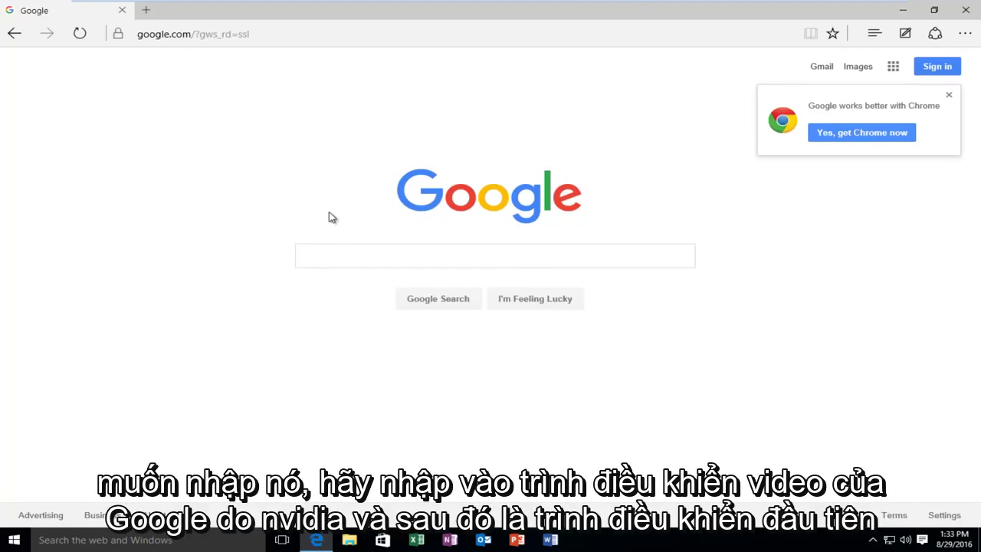
pyautogui.write('nvidia')
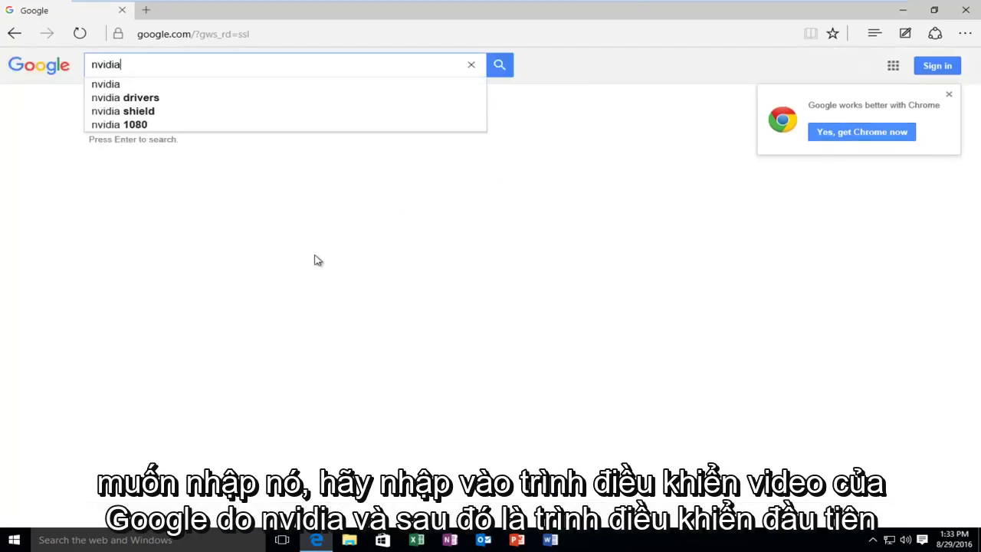
pyautogui.write(' video drivers')
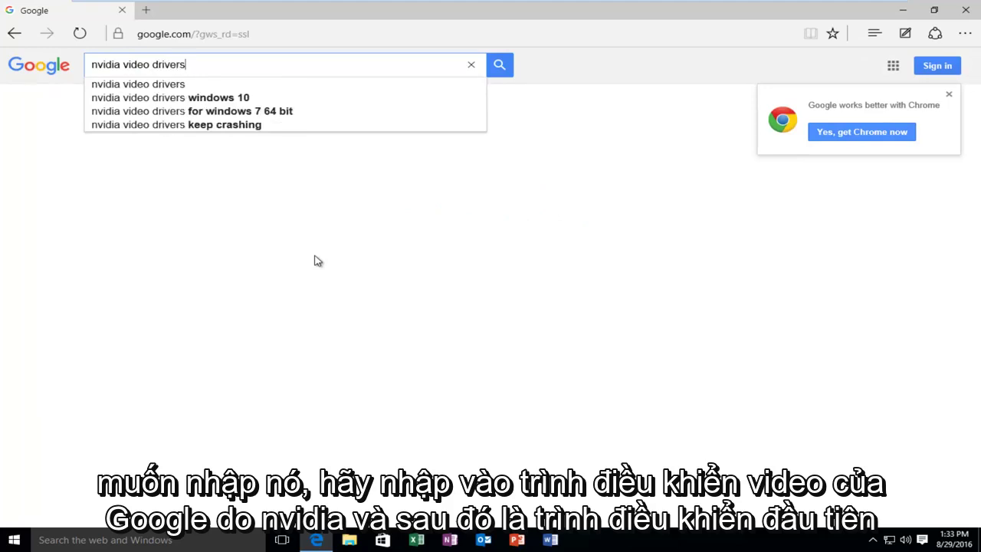
pyautogui.press('Return')
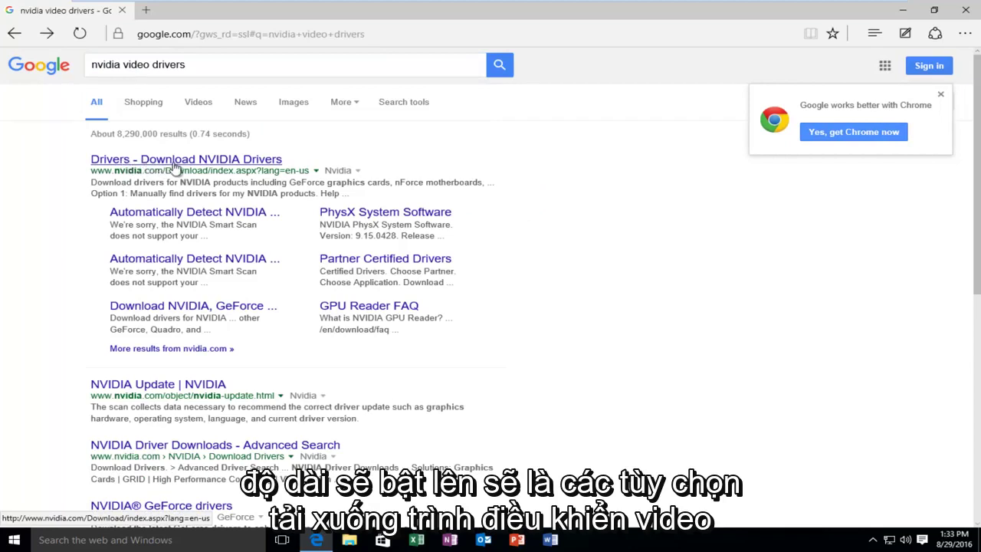
pyautogui.click(175, 167)
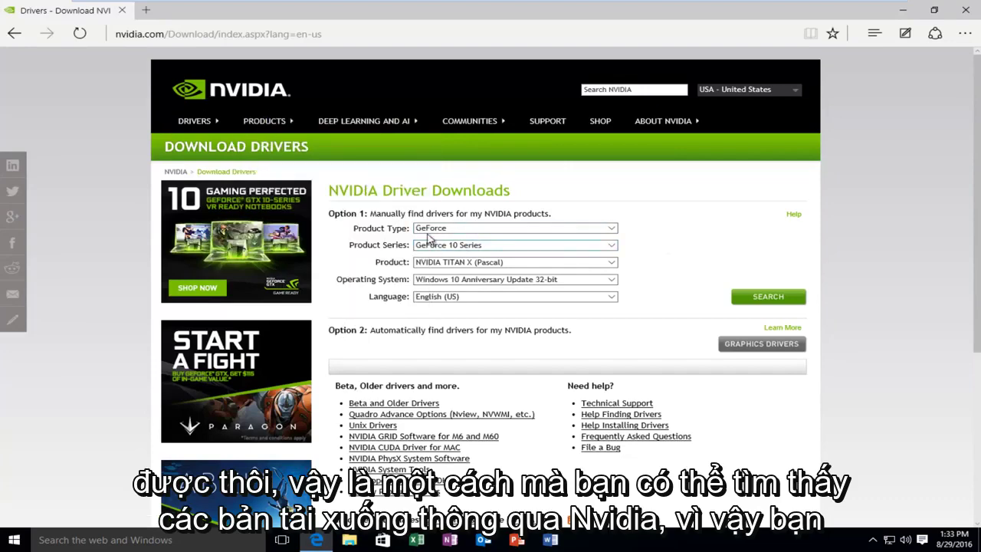
# Examine the manual product selection fields and the automatic driver detection option on the NVIDIA download page.
pyautogui.click(420, 229)
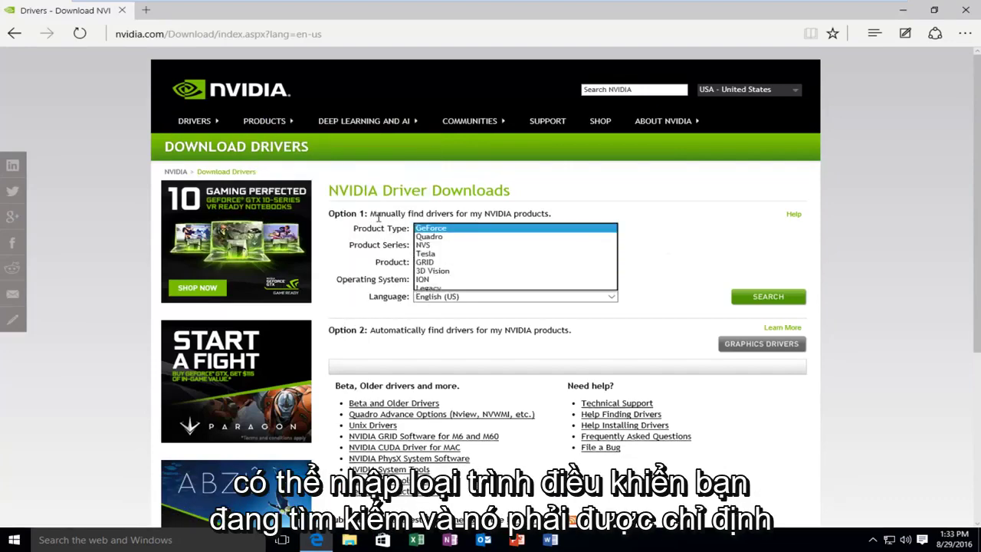
pyautogui.click(508, 228)
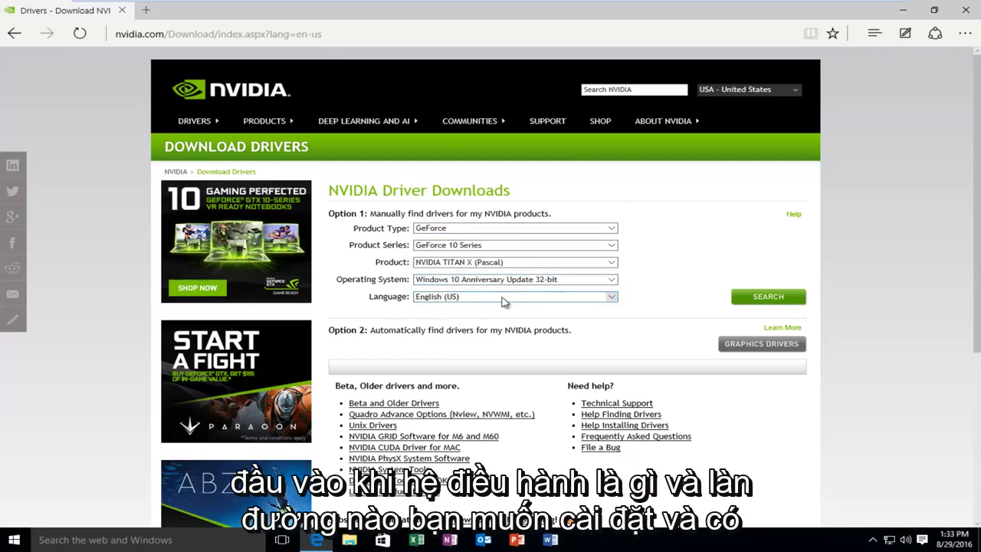
pyautogui.scroll(-1, 498, 301)
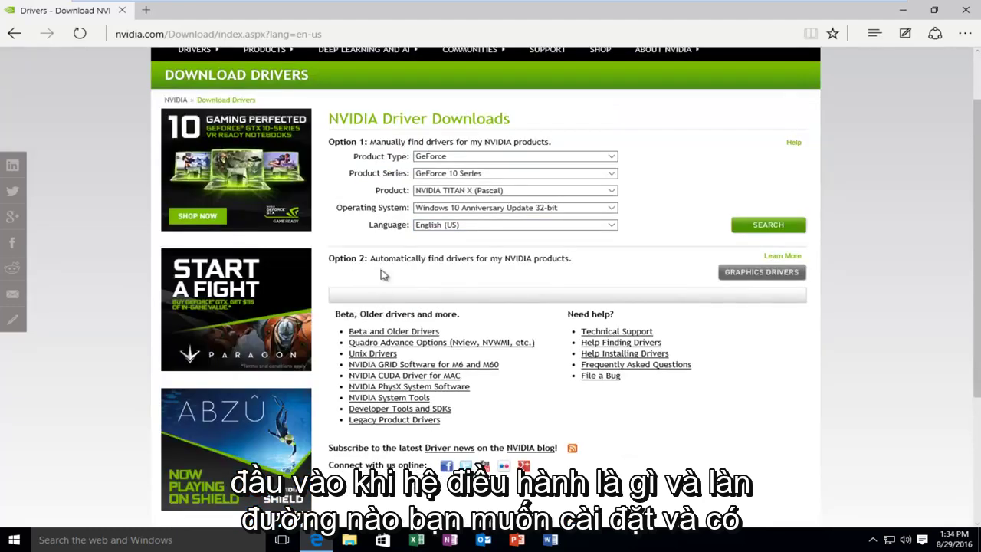
pyautogui.moveTo(373, 260); pyautogui.dragTo(488, 259)
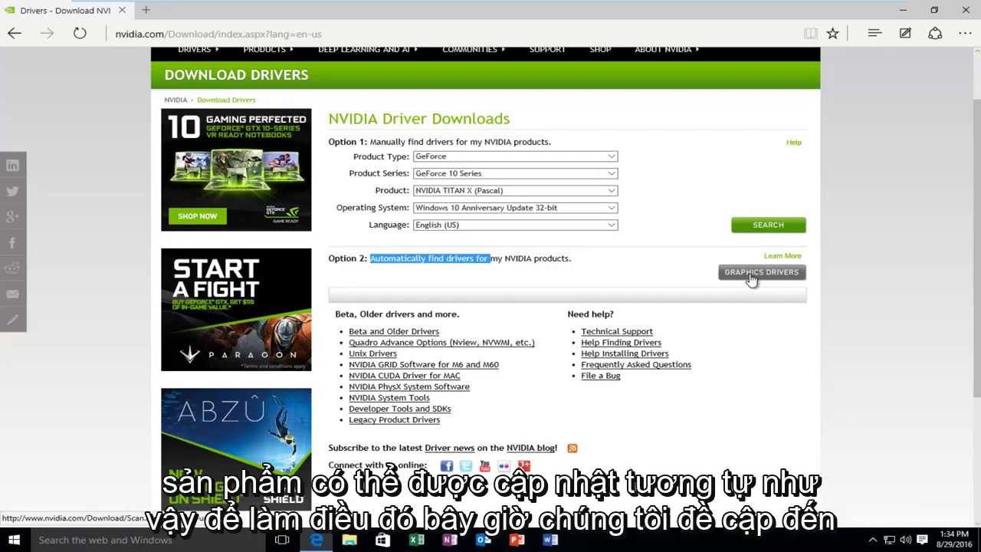
pyautogui.scroll(-3, 751, 279)
pyautogui.scroll(4, 729, 271)
# Return to Google, search for "amd drivers" and open the Download Drivers page on AMD's support site.
pyautogui.click(14, 36)
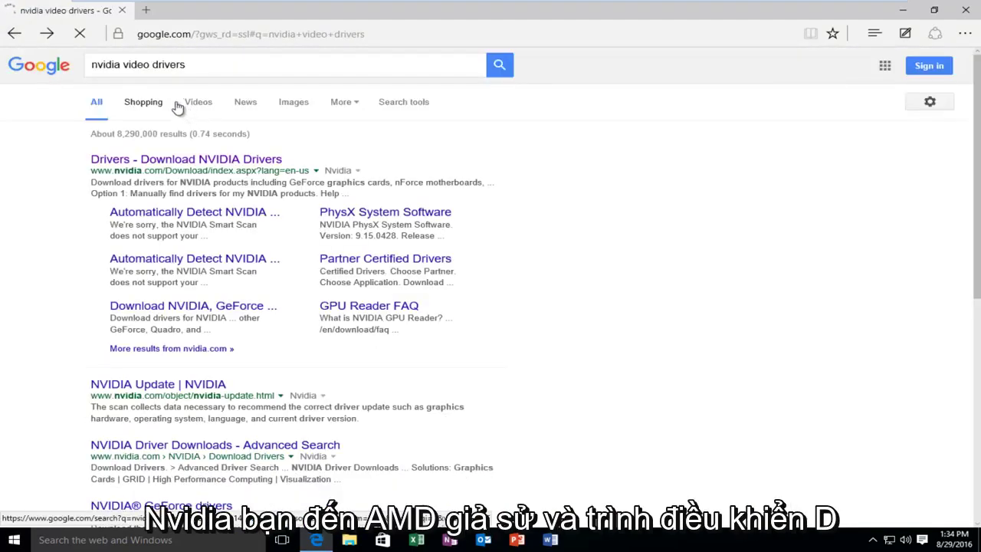
pyautogui.doubleClick(139, 64)
pyautogui.press('BackSpace')
pyautogui.doubleClick(107, 64)
pyautogui.press('BackSpace')
pyautogui.write('amd drivers')
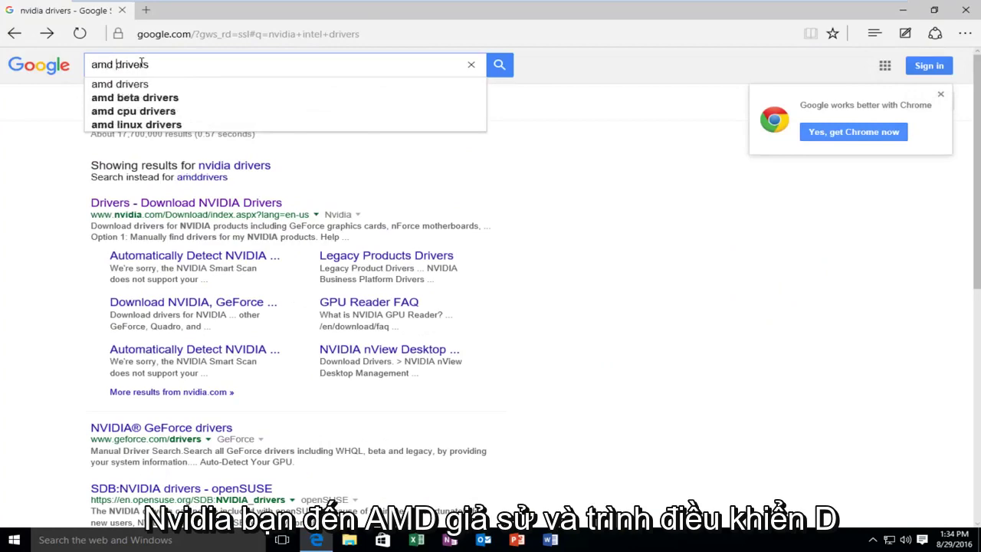
pyautogui.press('Return')
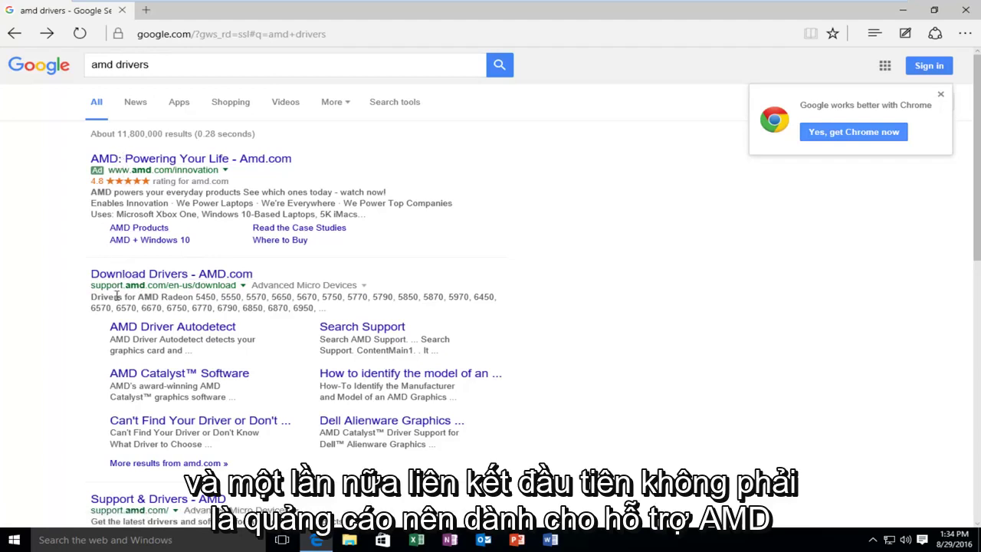
pyautogui.click(138, 276)
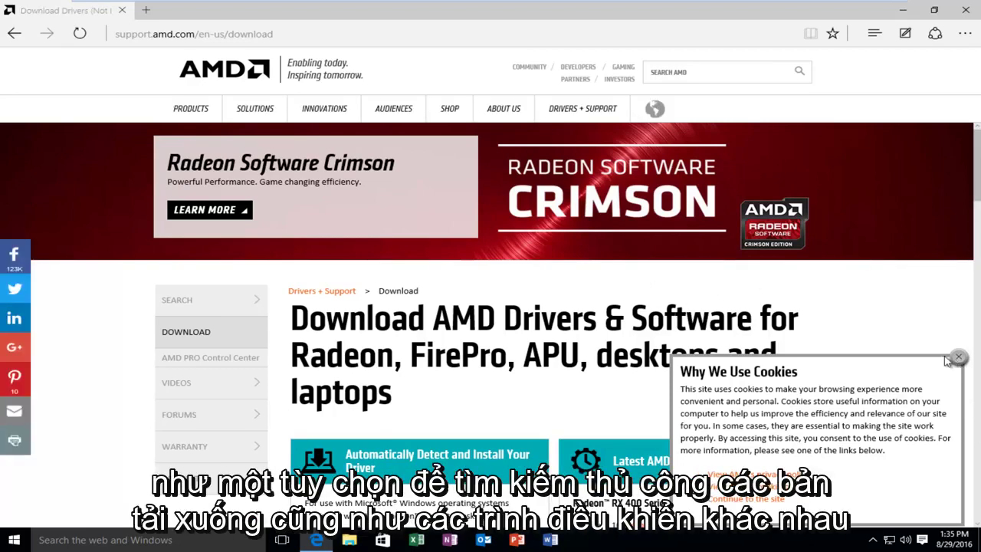
# Examine the automatic detection and manual driver selection sections on the AMD download page.
pyautogui.scroll(-2, 498, 363)
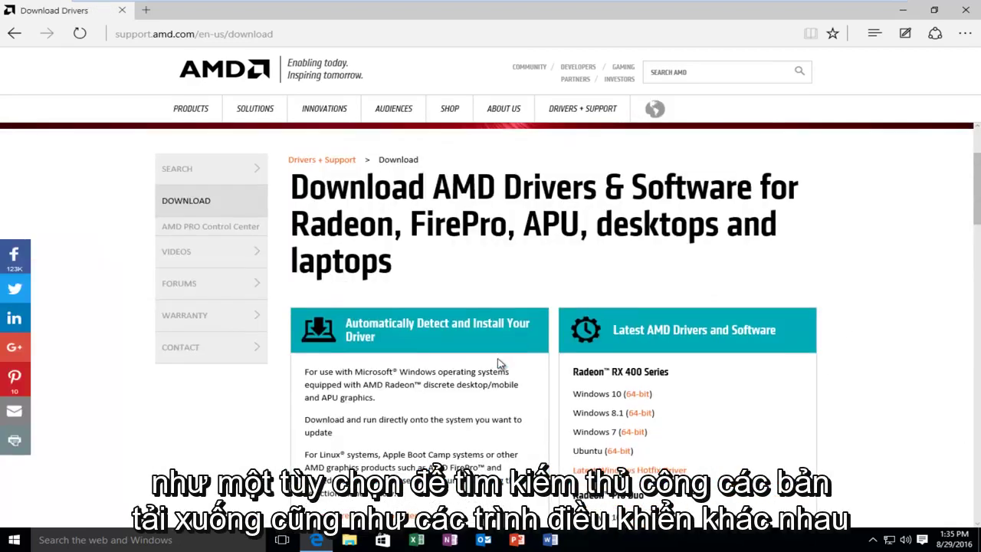
pyautogui.scroll(-4, 482, 336)
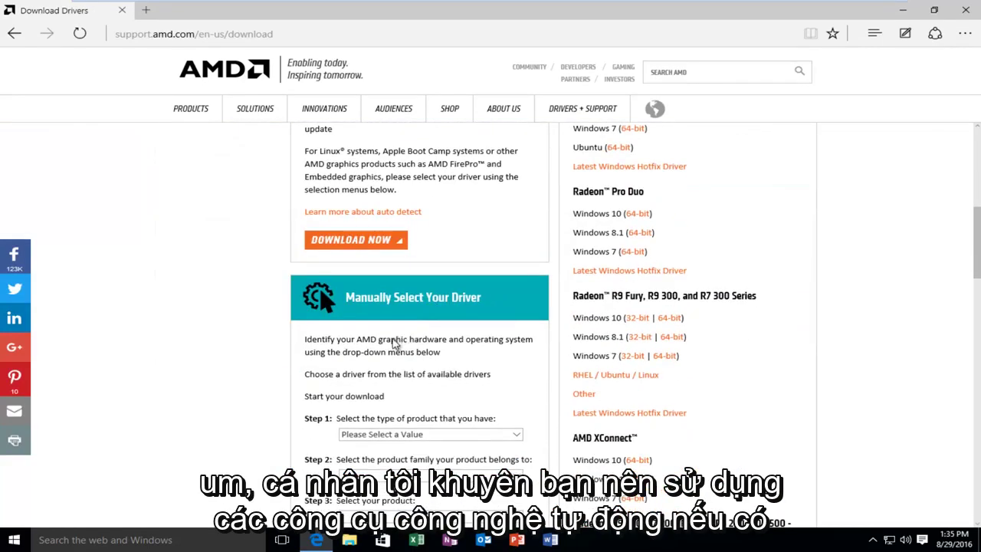
pyautogui.scroll(2, 392, 322)
pyautogui.scroll(1, 393, 321)
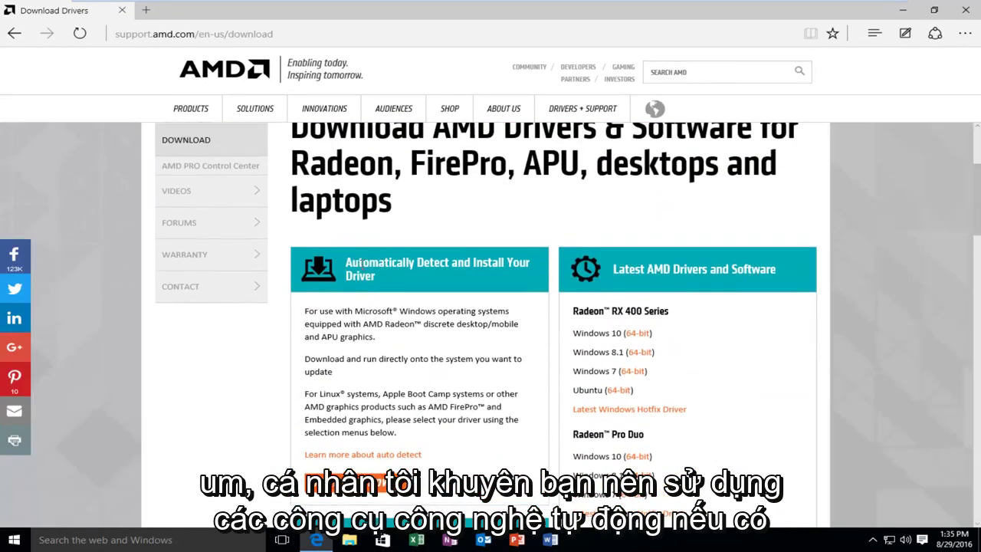
pyautogui.moveTo(357, 263); pyautogui.dragTo(419, 264)
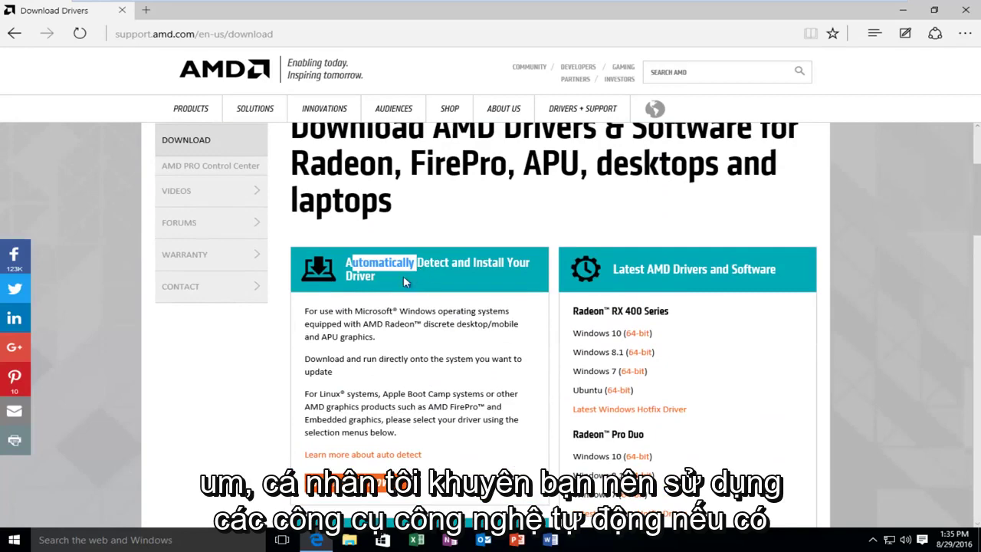
pyautogui.click(351, 276)
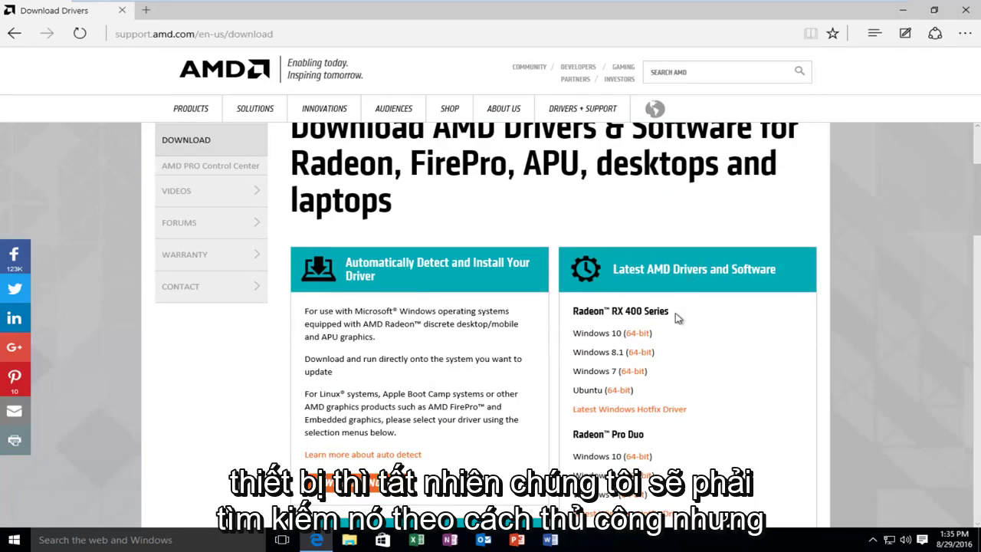
pyautogui.scroll(-2, 411, 293)
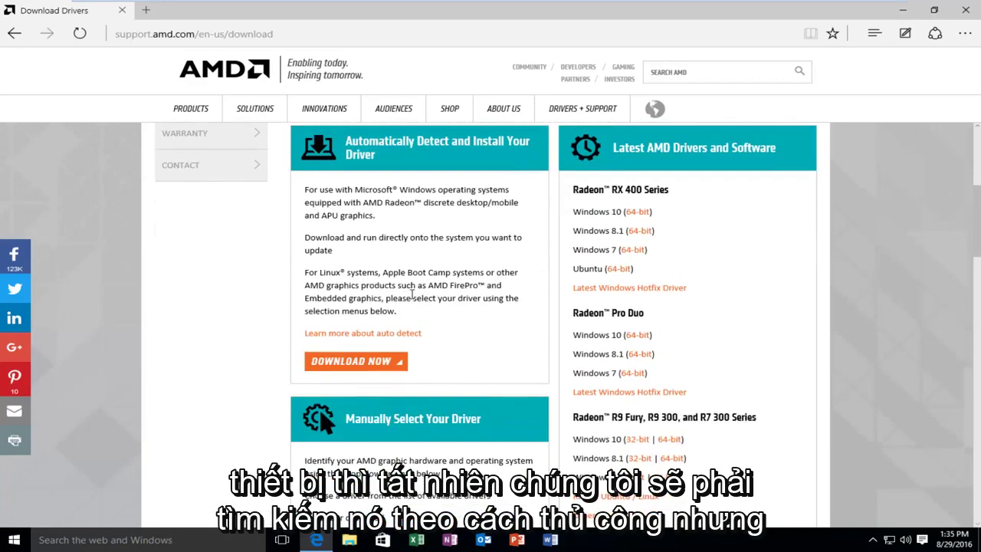
pyautogui.scroll(2, 411, 293)
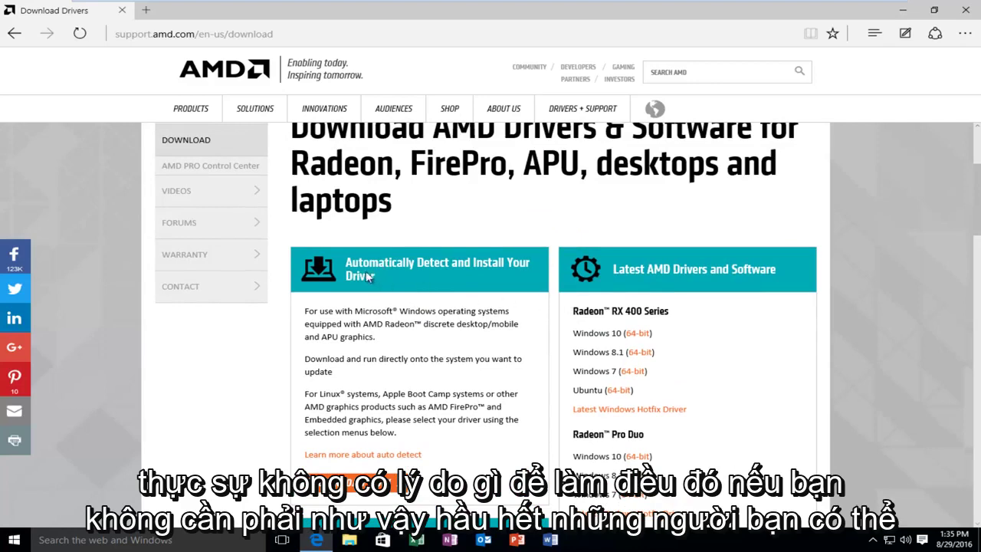
pyautogui.moveTo(364, 274); pyautogui.dragTo(347, 260)
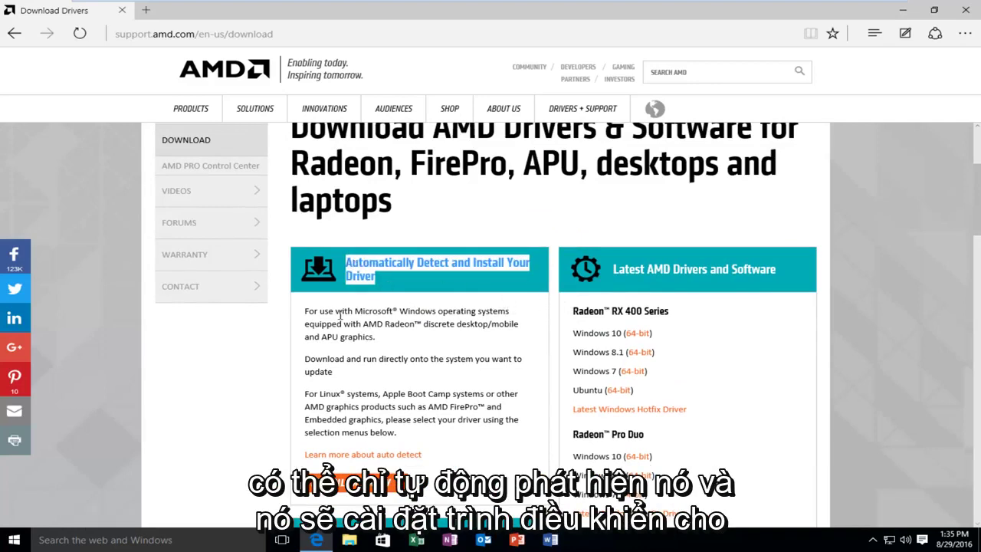
# Leave the AMD download page and close the browser to return to the desktop.
pyautogui.click(14, 33)
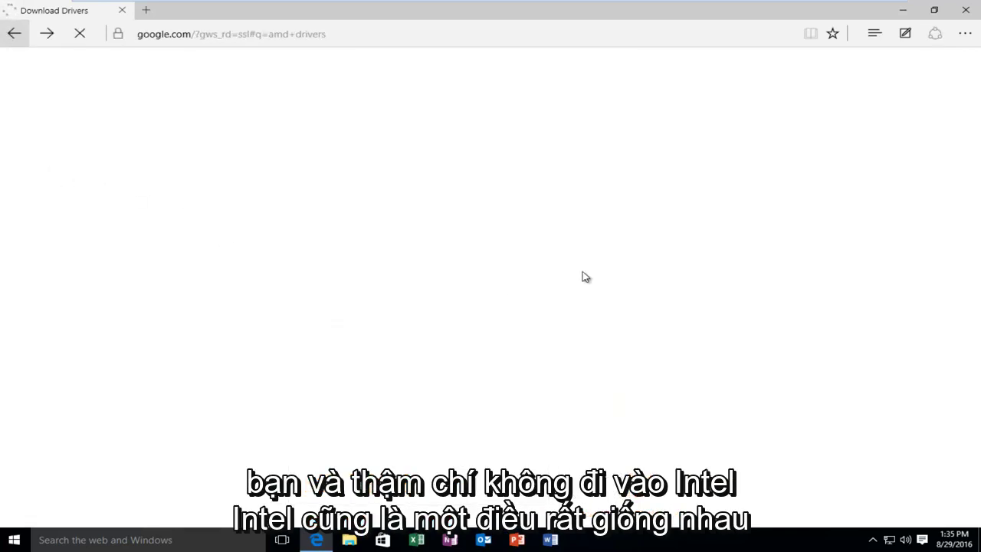
pyautogui.click(967, 13)
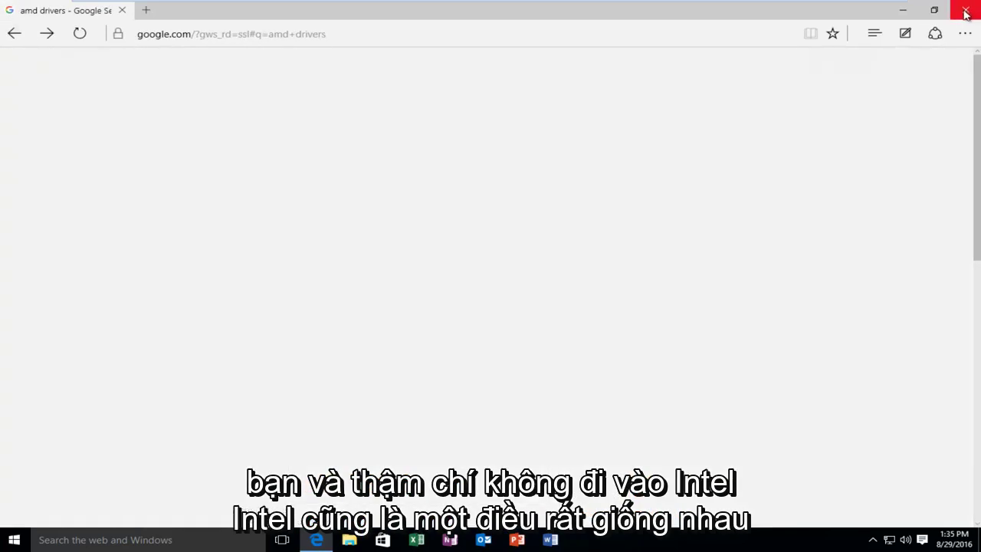
pyautogui.click(620, 281)
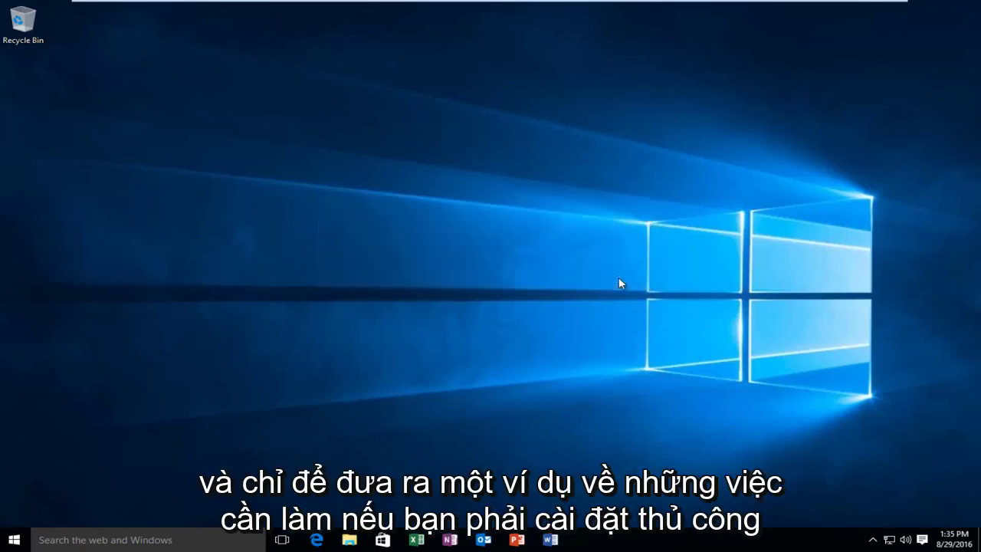
# Search Windows for "device manager" and open Device Manager.
pyautogui.click(11, 543)
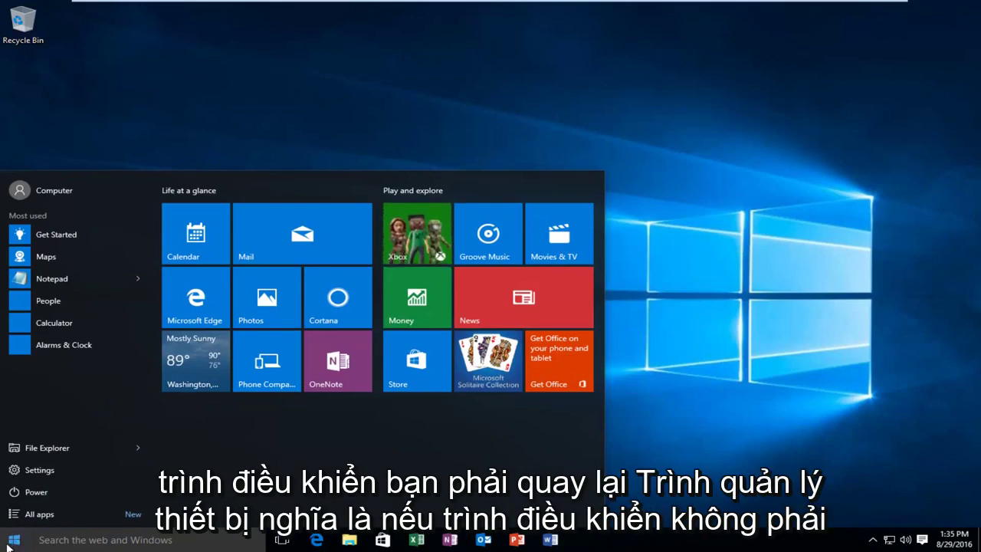
pyautogui.click(77, 541)
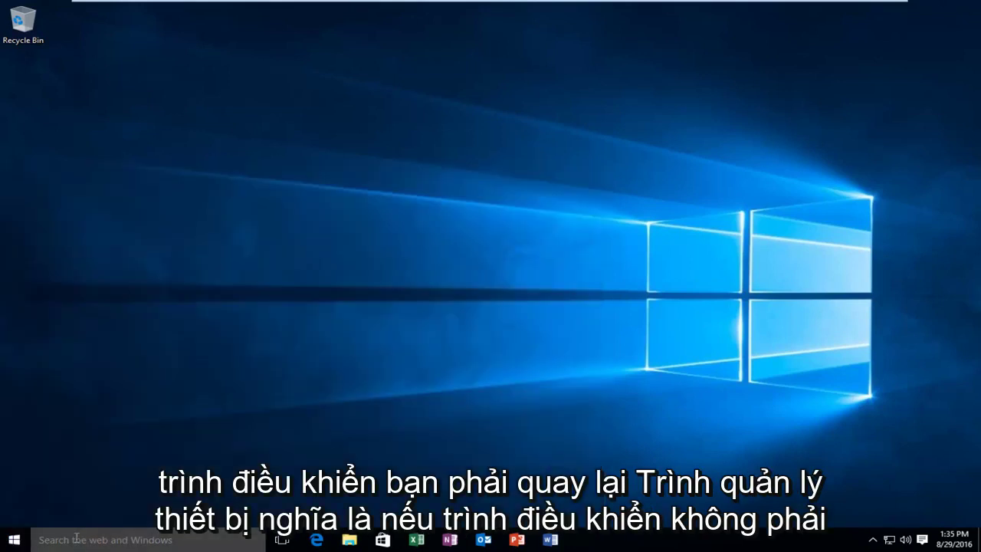
pyautogui.click(77, 541)
pyautogui.write('d')
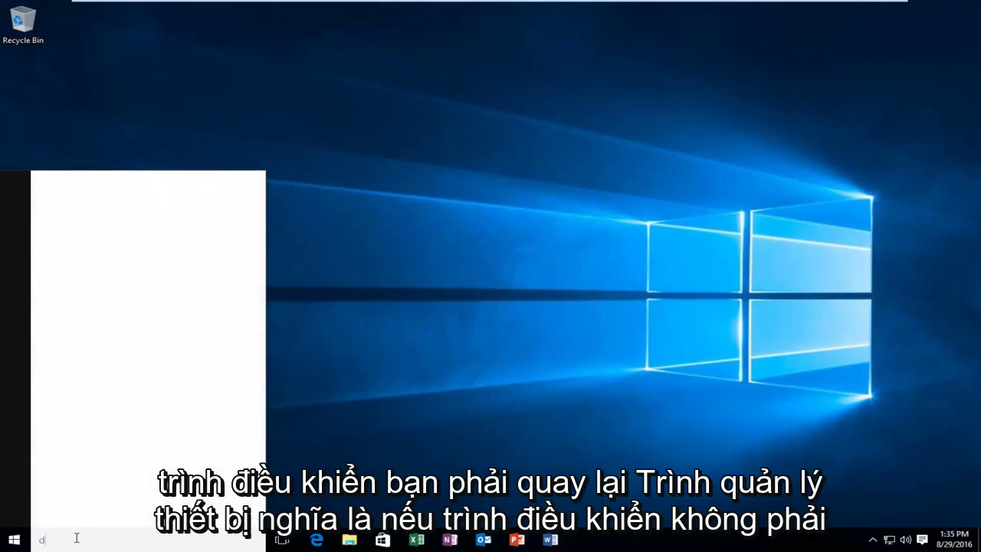
pyautogui.write('evice manager')
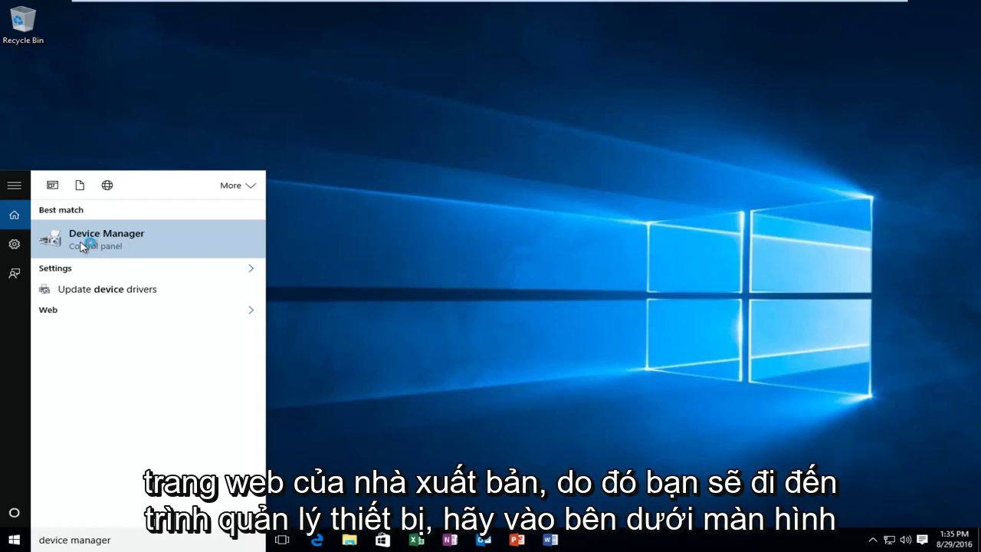
pyautogui.click(82, 245)
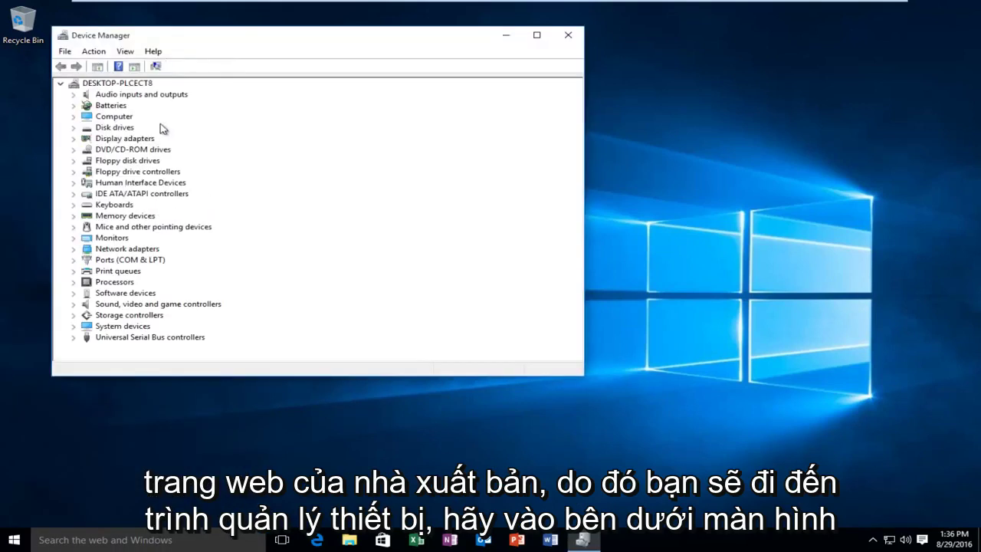
# Expand the display adapters in Device Manager and start Update Driver Software for the VMware SVGA 3D adapter.
pyautogui.moveTo(230, 35); pyautogui.dragTo(316, 46)
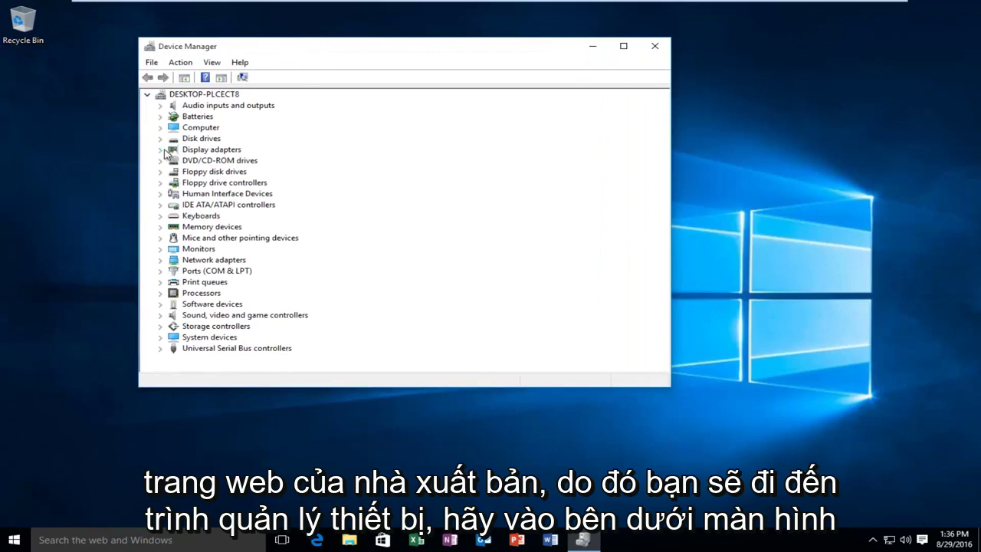
pyautogui.click(160, 150)
pyautogui.click(199, 161)
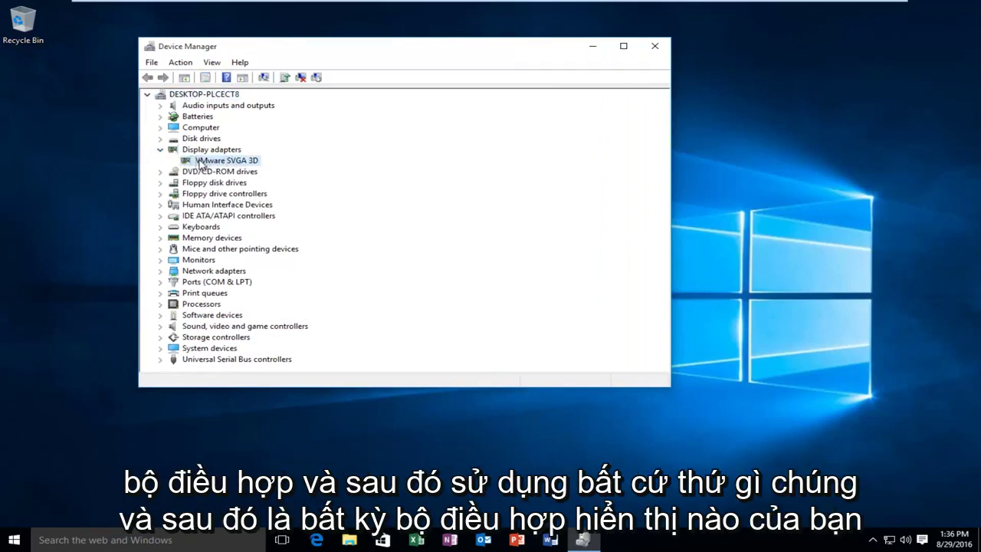
pyautogui.rightClick(204, 162)
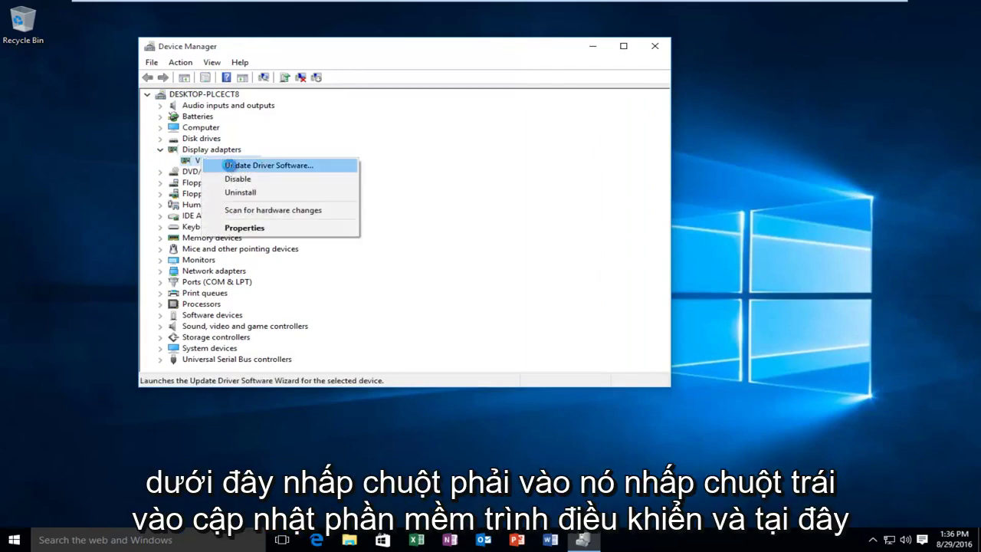
pyautogui.click(230, 165)
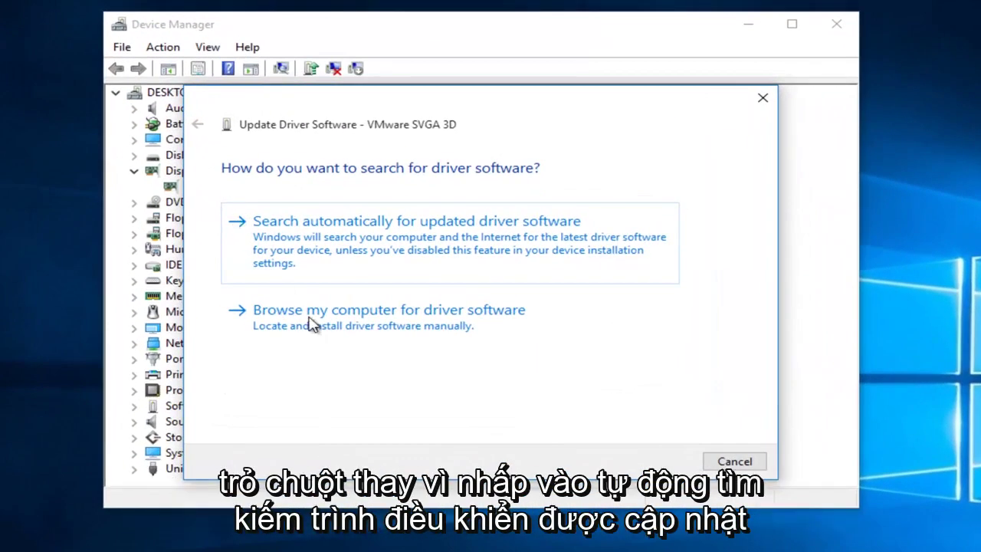